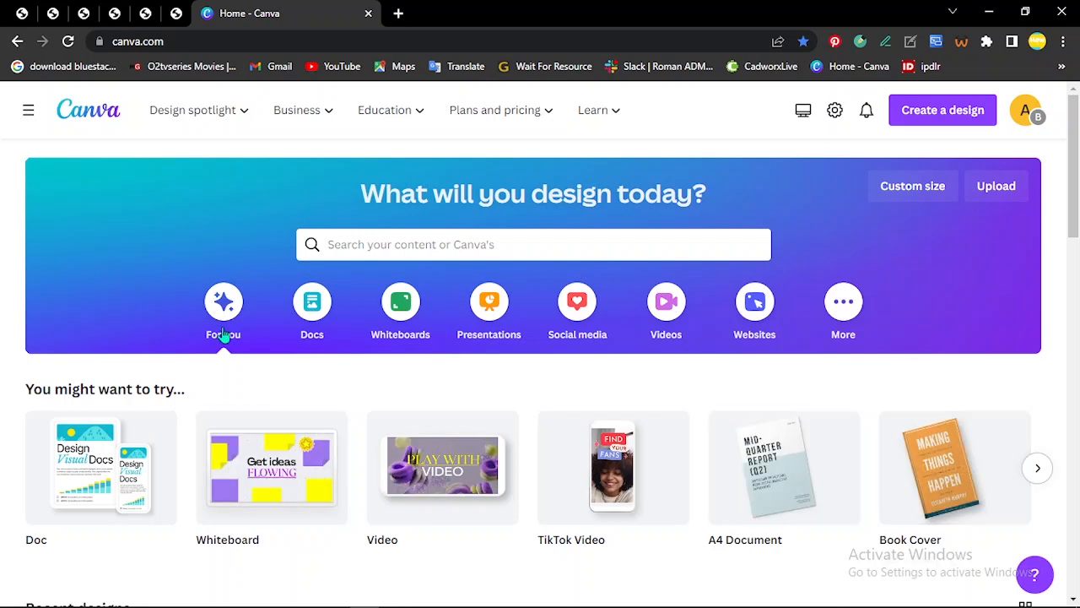
Step: Search the Canva templates for "romantic book cover"
click(428, 244)
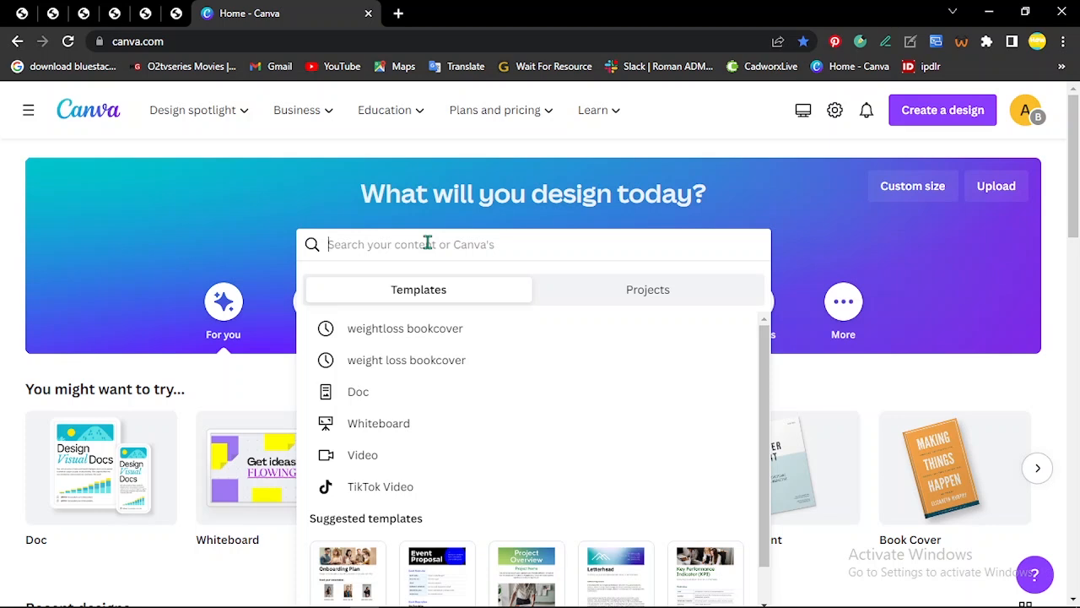
text(roman)
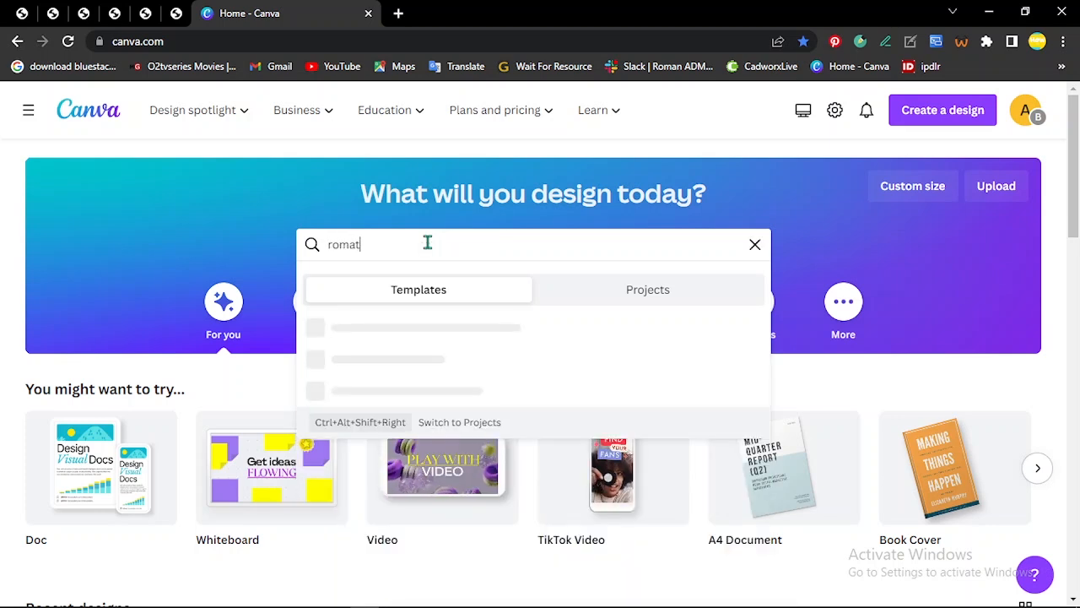
text(tic )
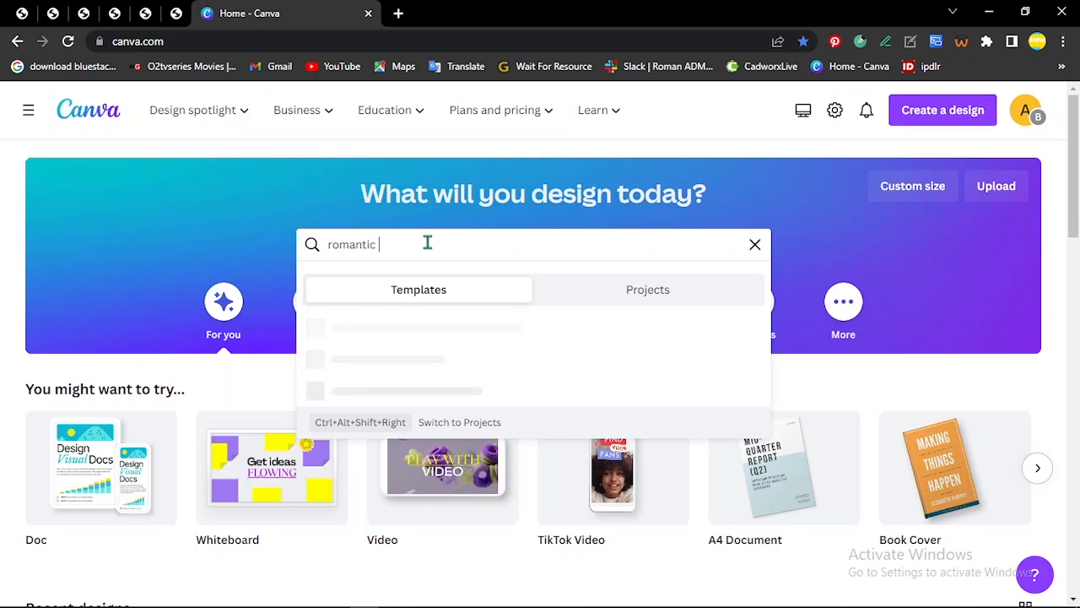
text(book cover)
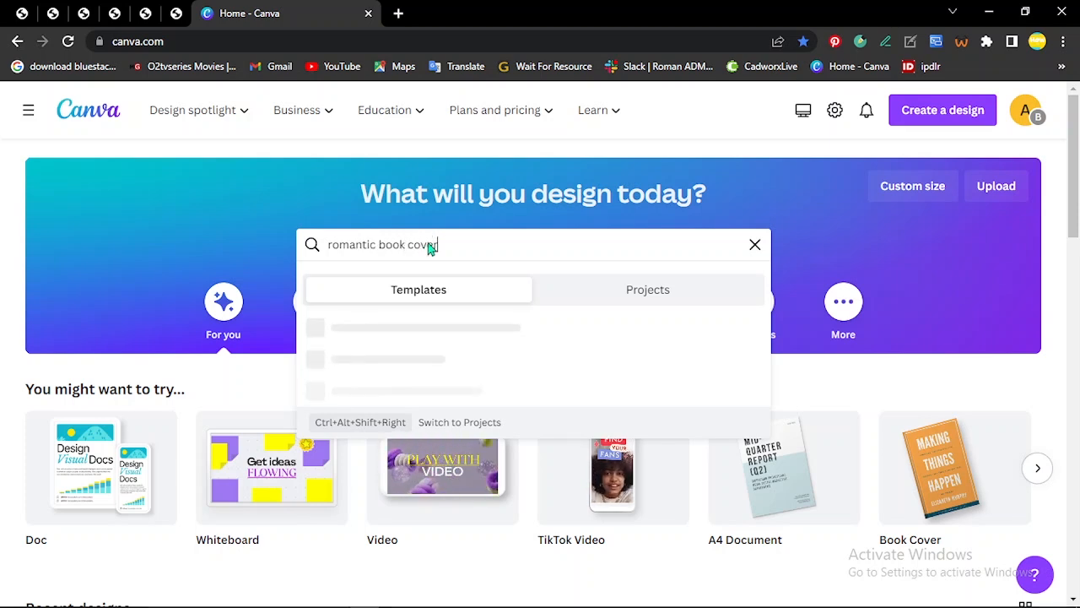
key(Return)
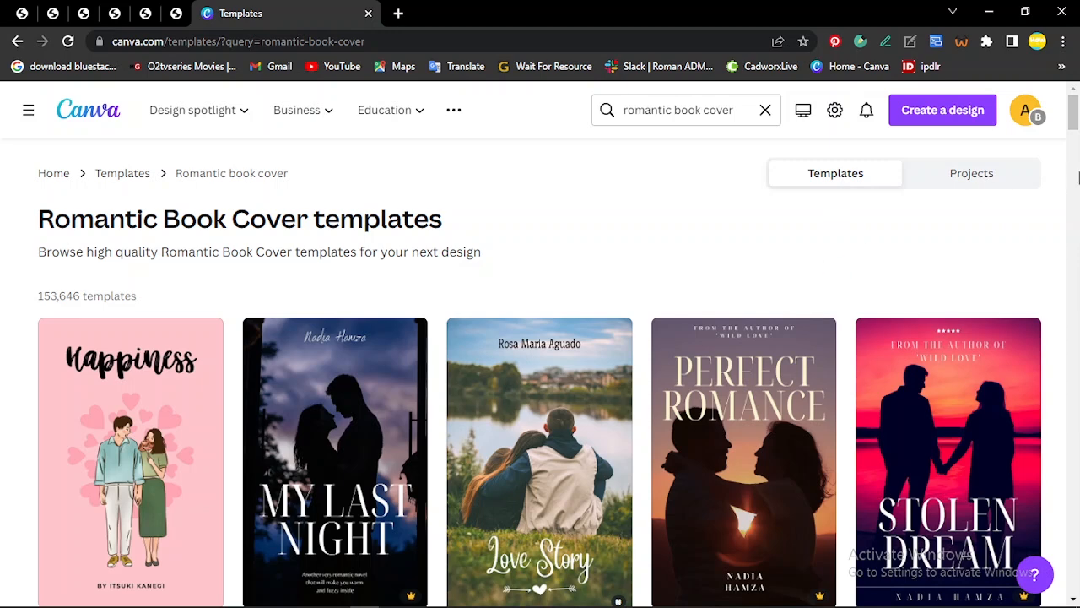
Step: Browse the romantic book cover templates and open the teal sunset "SOULMATE" cover's details
scroll(613, 278, down, 3)
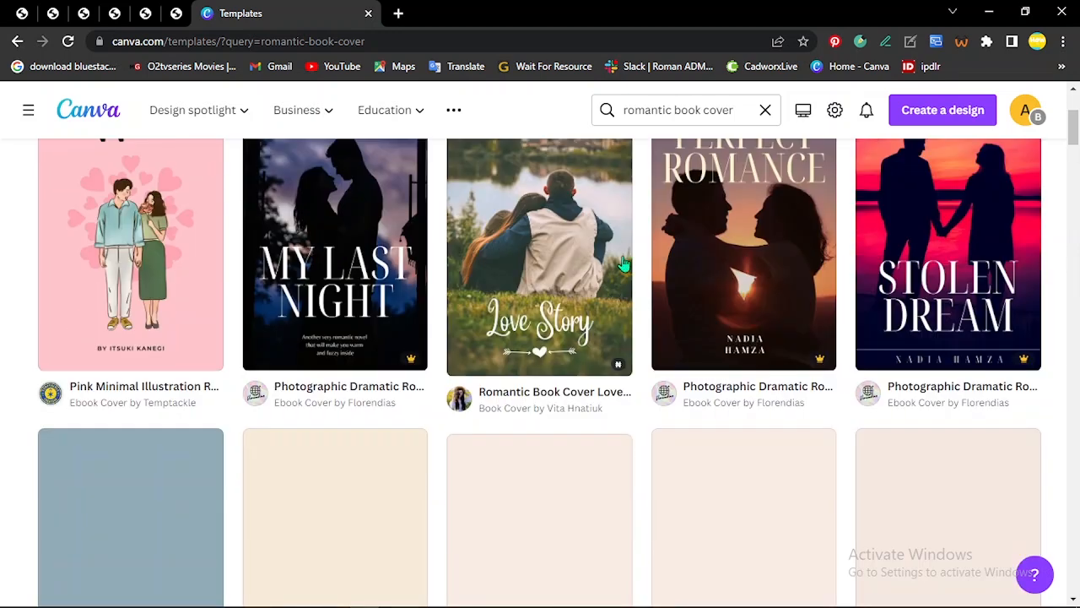
scroll(647, 277, up, 1)
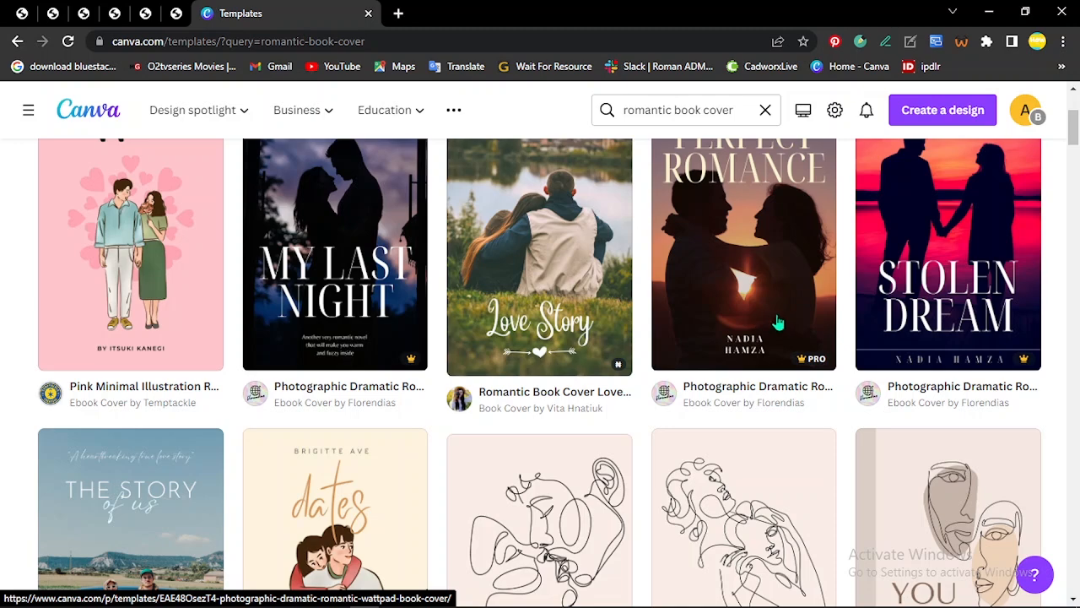
scroll(553, 346, down, 3)
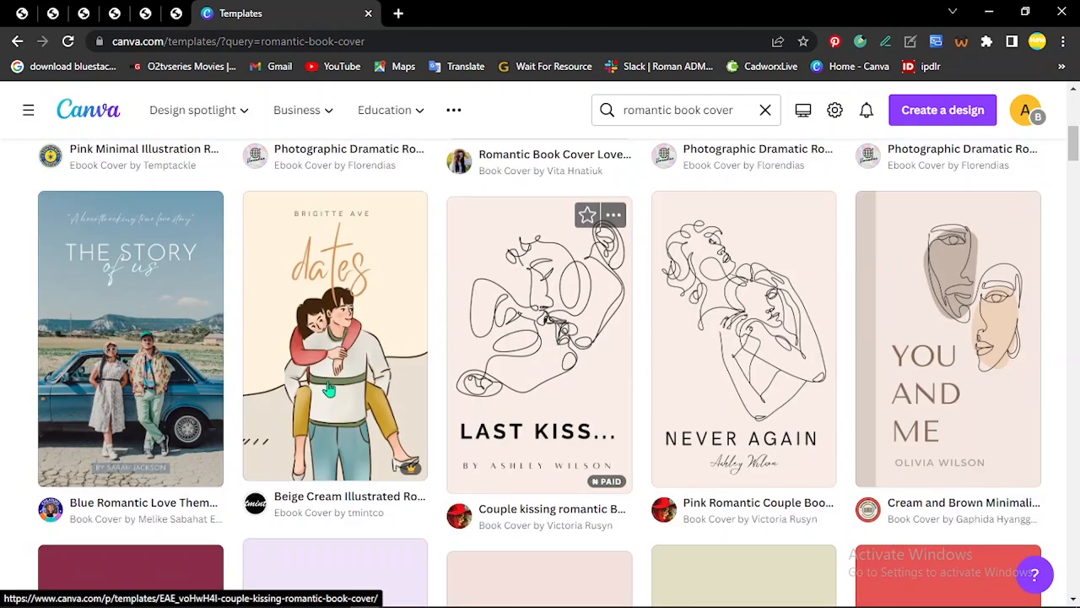
scroll(265, 374, down, 3)
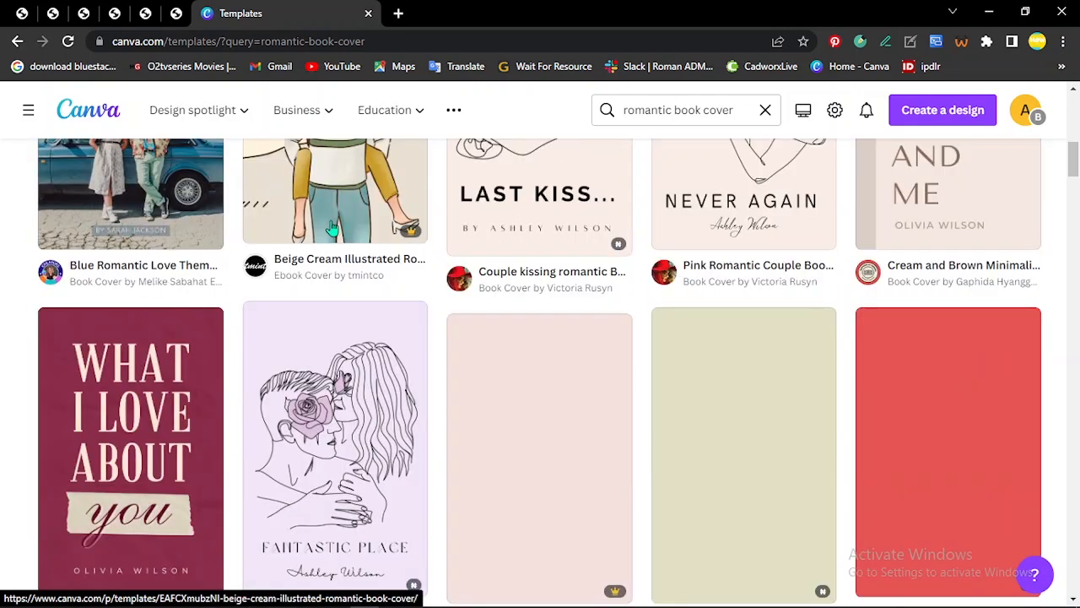
scroll(236, 253, up, 2)
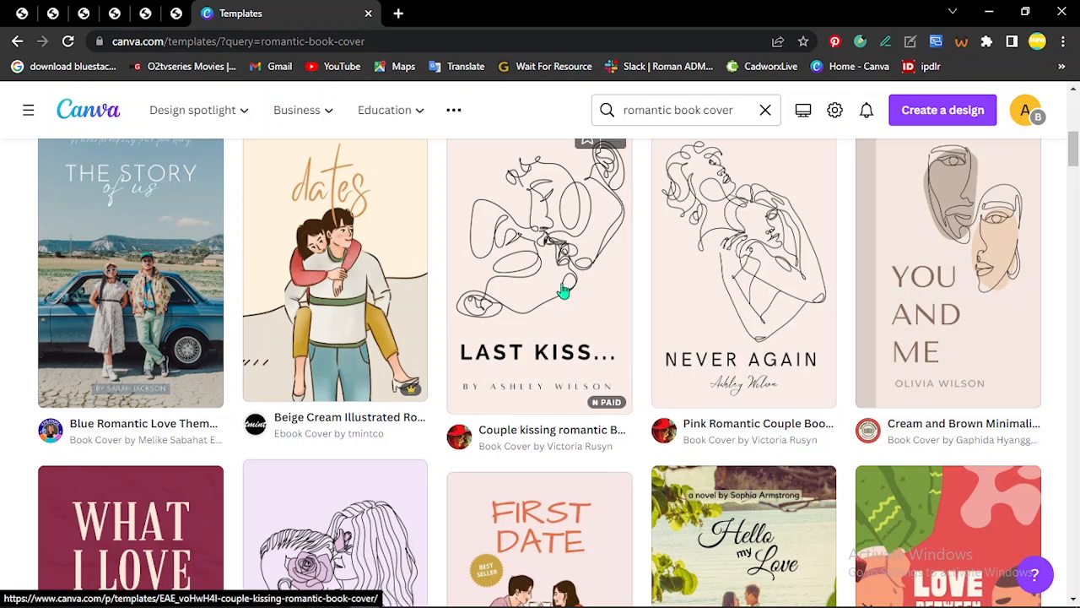
scroll(383, 403, down, 2)
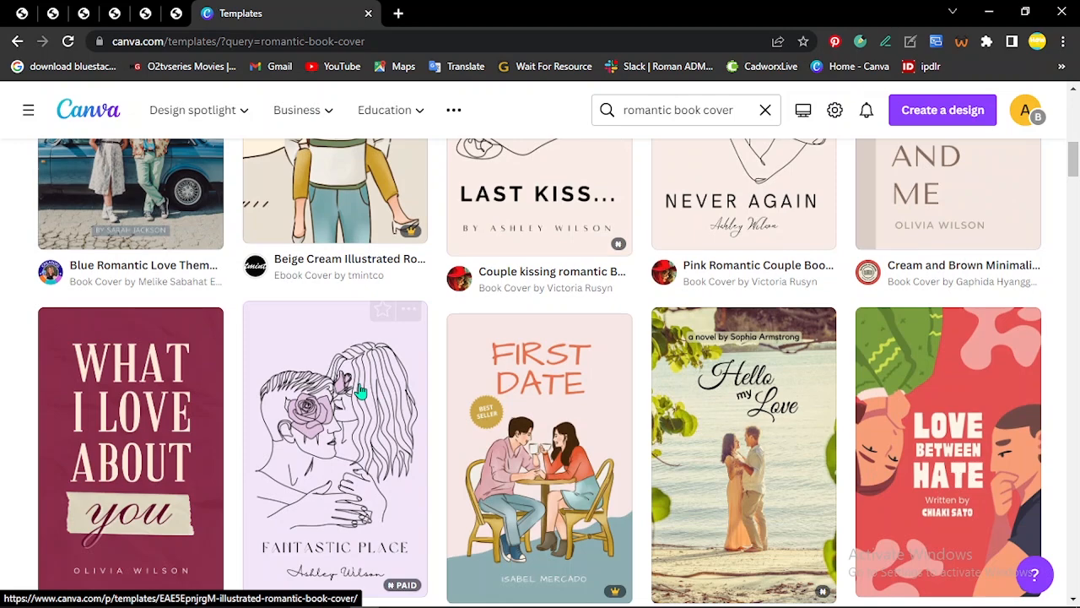
scroll(382, 353, down, 2)
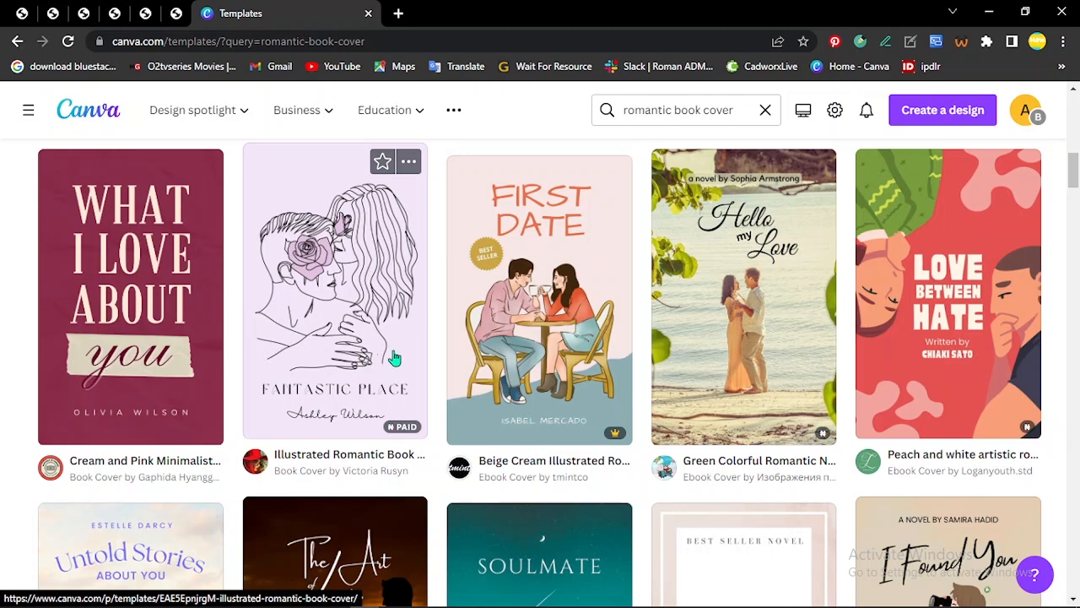
scroll(397, 397, down, 3)
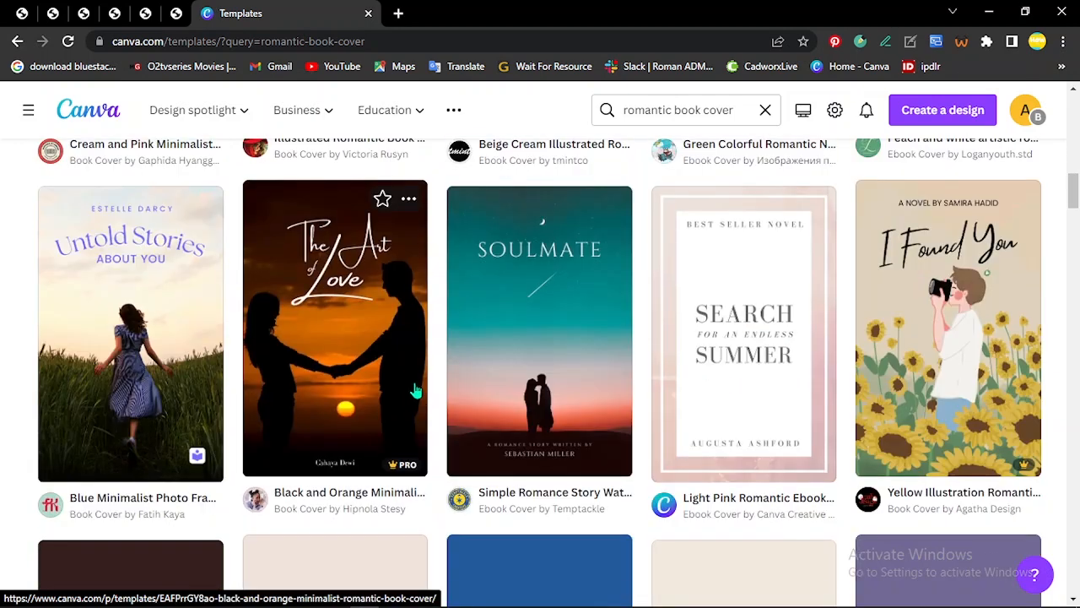
click(561, 372)
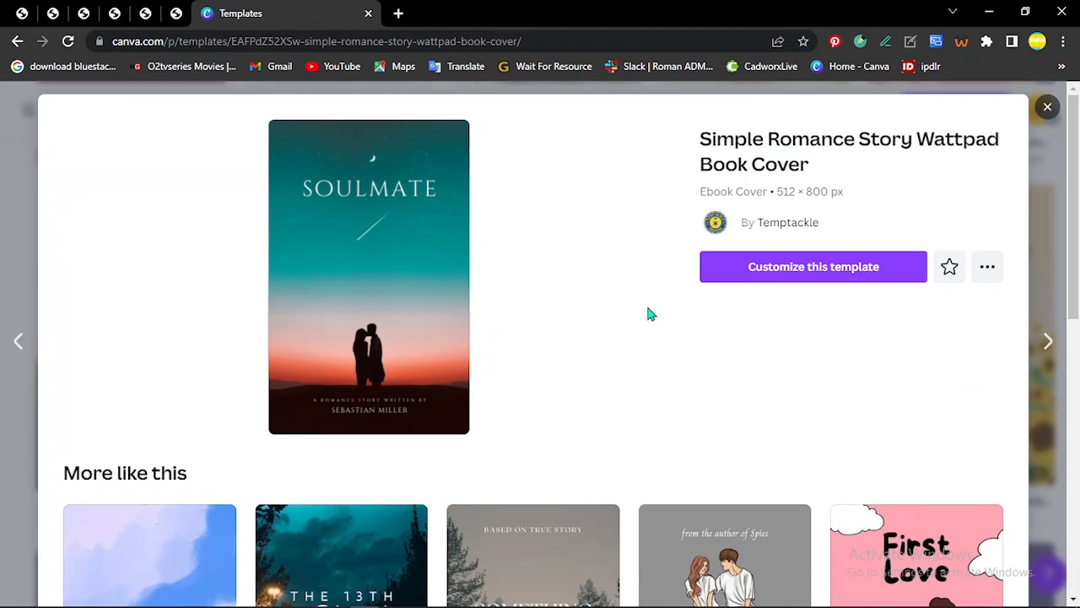
Step: Look through the similar covers, then start customizing the Simple Romance Story Wattpad Book Cover template
scroll(649, 308, down, 3)
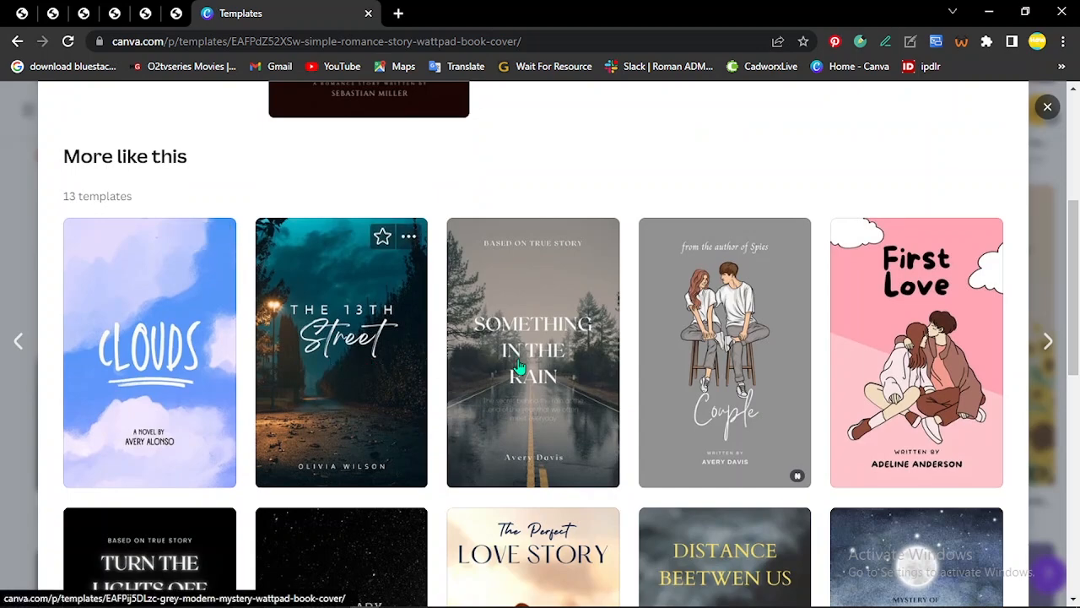
scroll(667, 406, down, 2)
scroll(667, 406, down, 4)
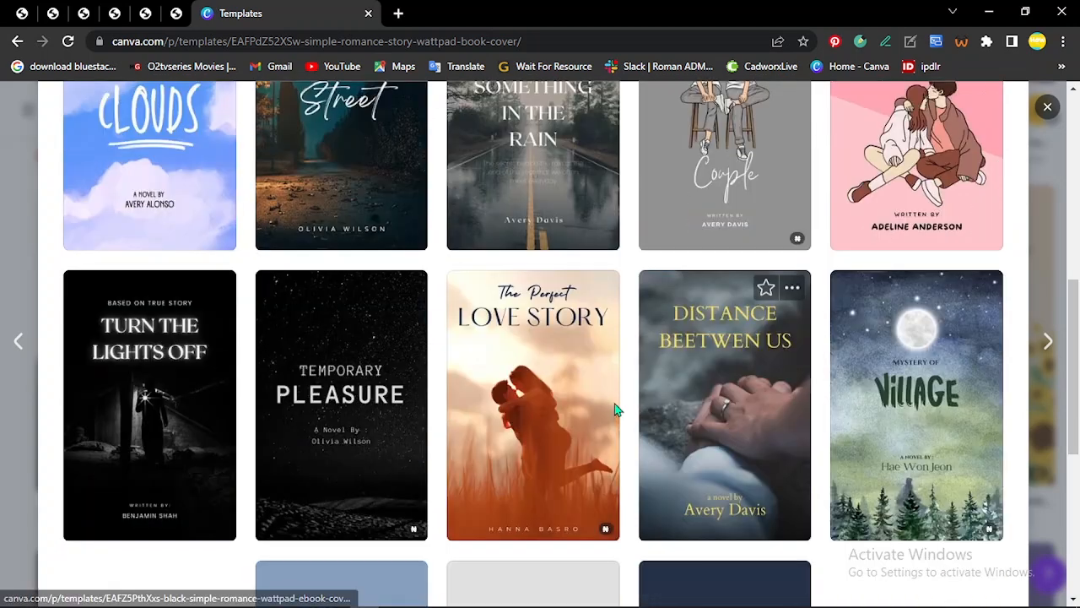
scroll(713, 221, up, 2)
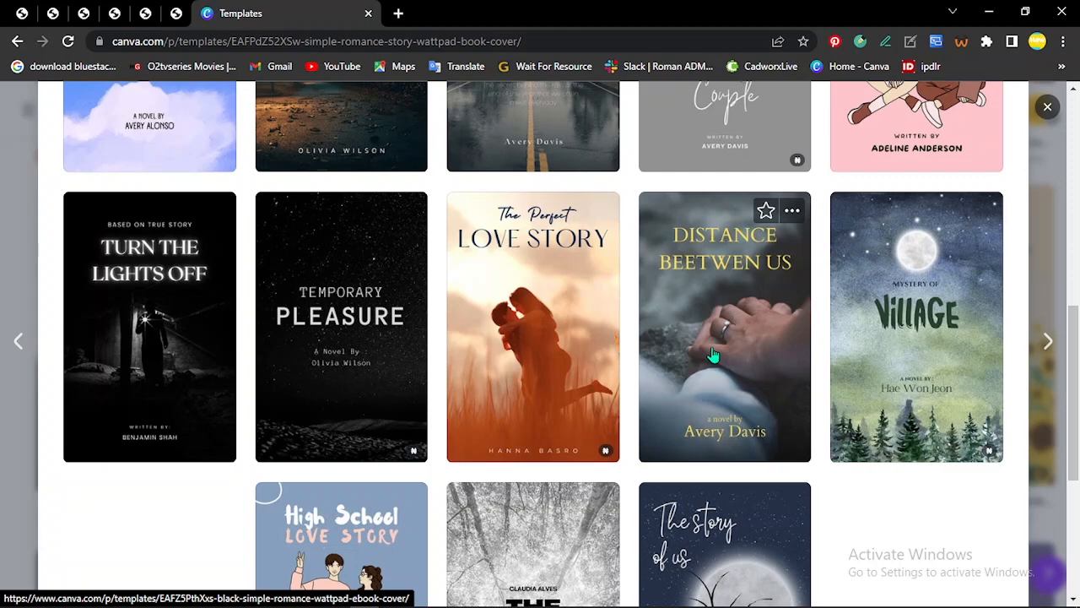
scroll(723, 371, up, 8)
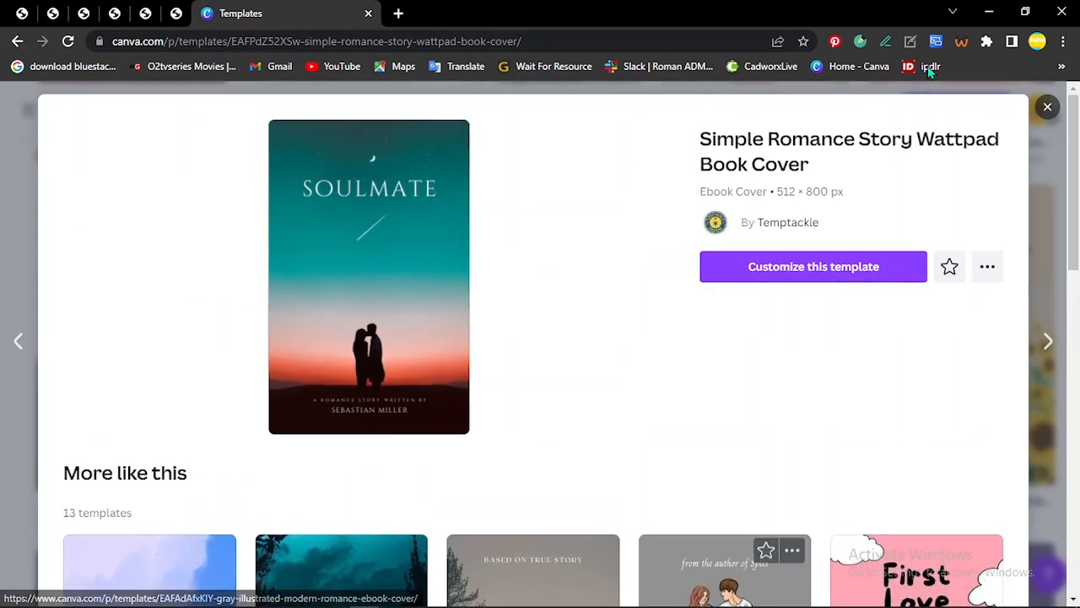
click(745, 272)
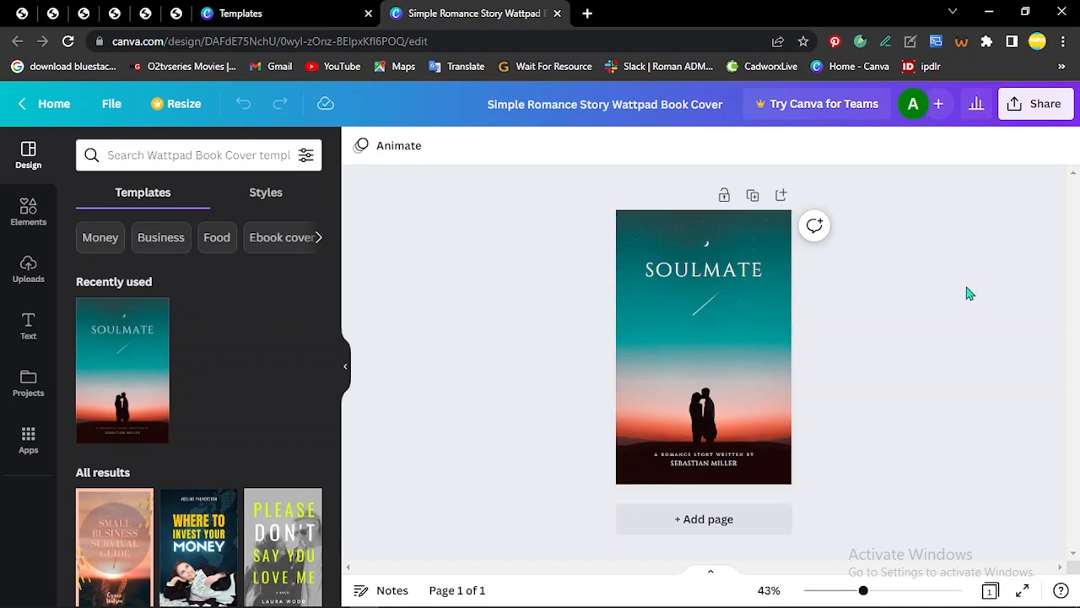
Step: Replace the cover's "SOULMATE" title text with "ROMATIC"
drag(864, 590, 878, 598)
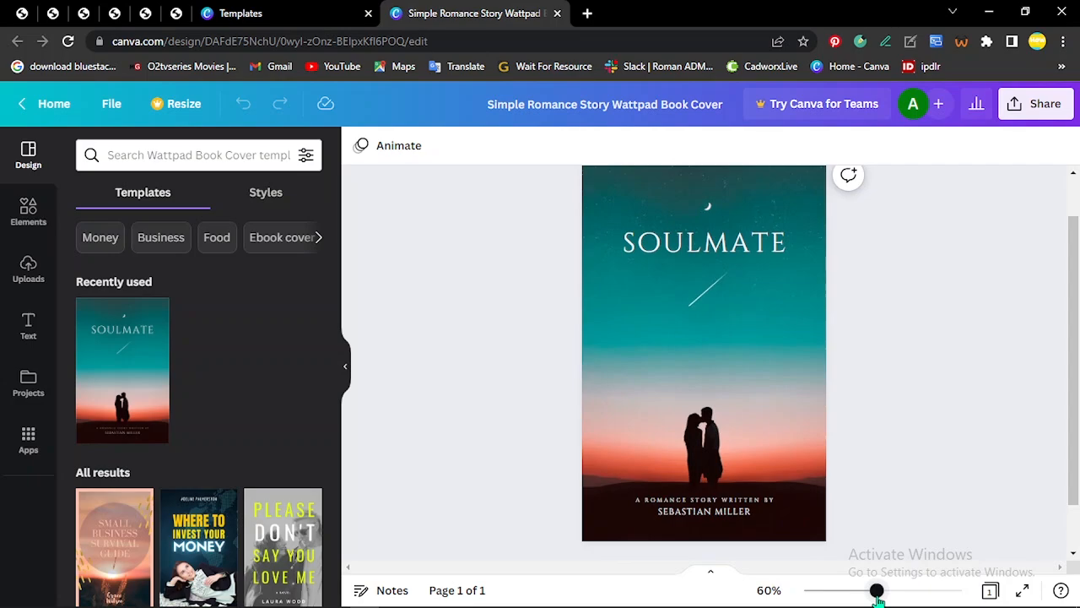
scroll(880, 499, up, 2)
scroll(880, 499, down, 2)
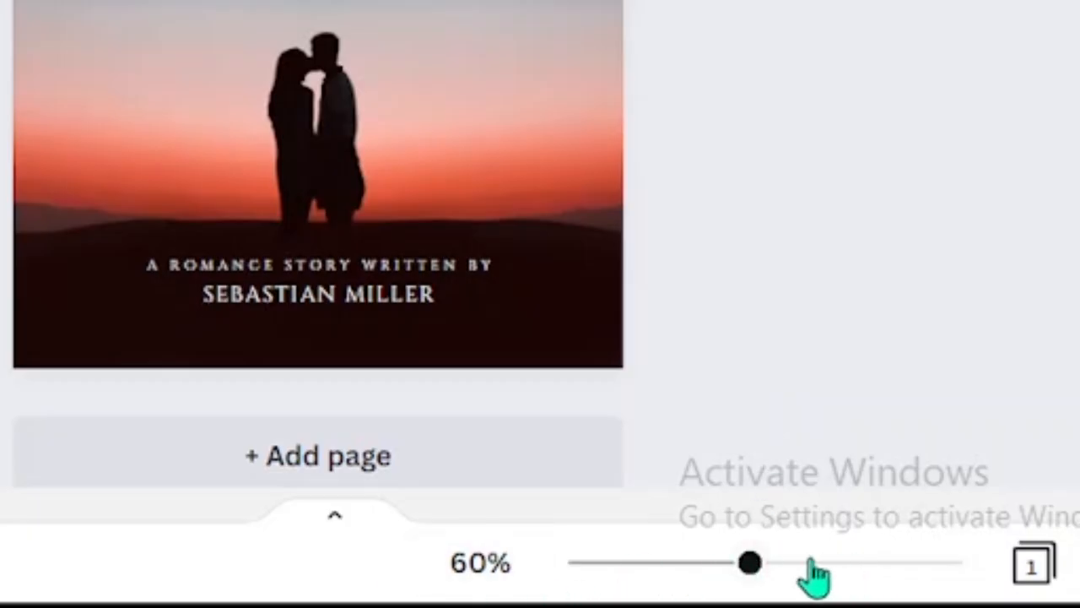
mouse_move(741, 574)
mouse_down()
mouse_move(650, 574)
mouse_move(770, 575)
mouse_move(750, 576)
mouse_up()
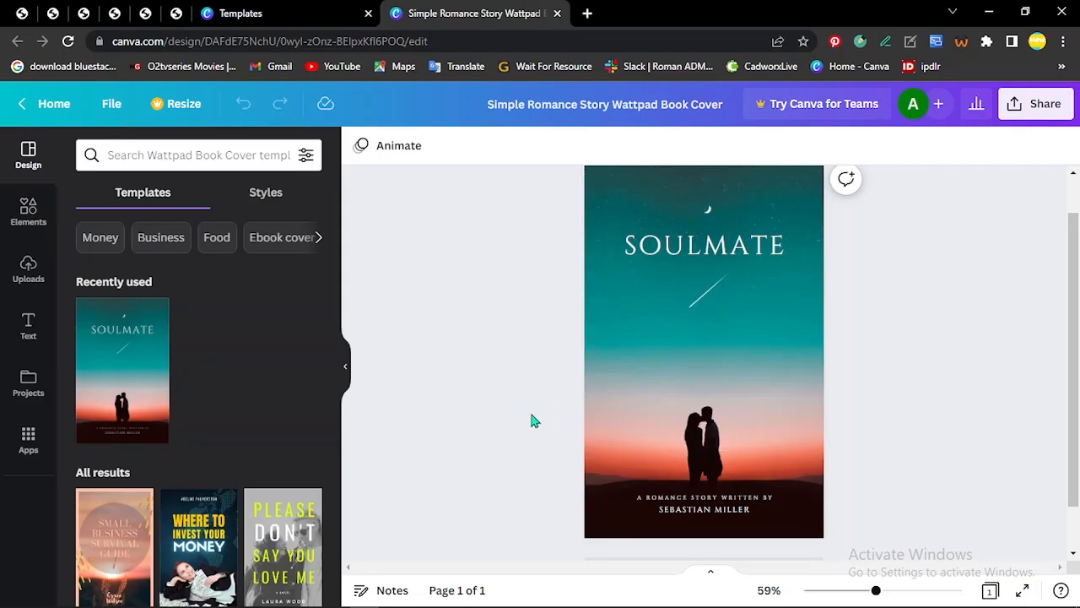
scroll(184, 498, down, 3)
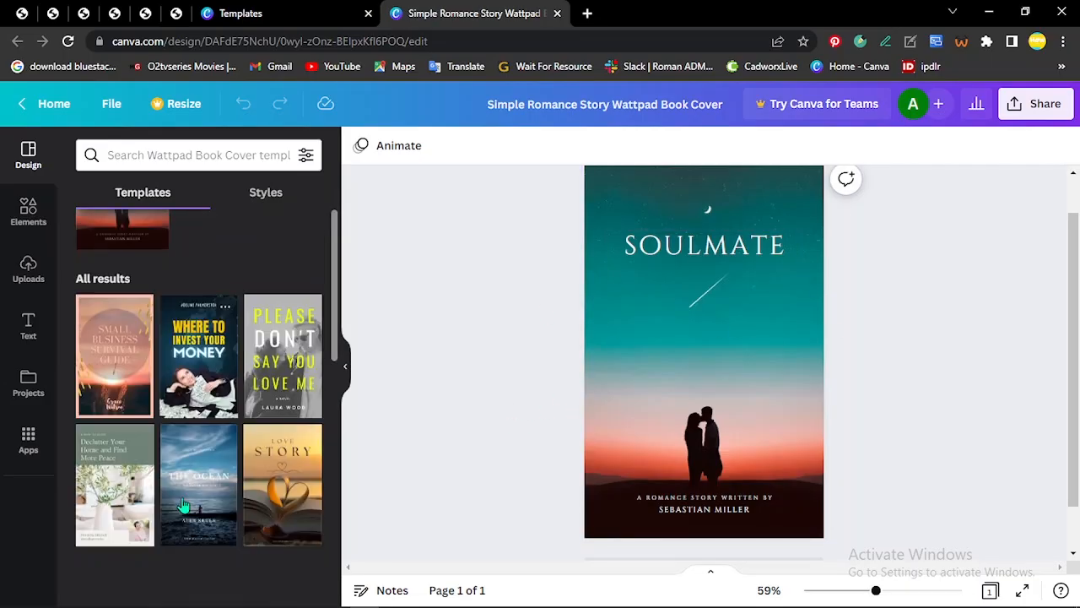
scroll(187, 512, down, 8)
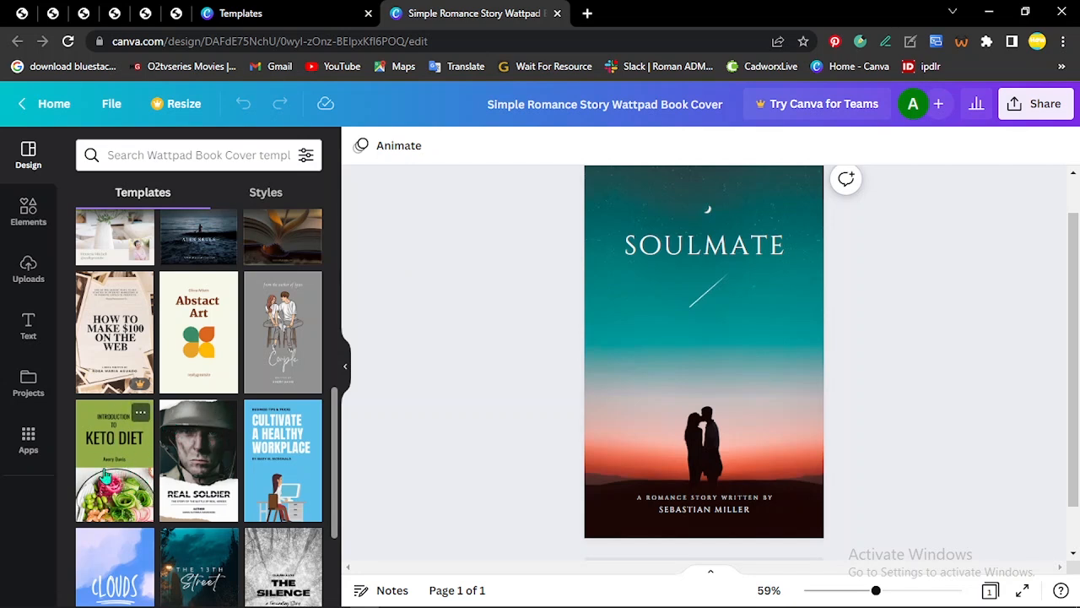
double_click(724, 239)
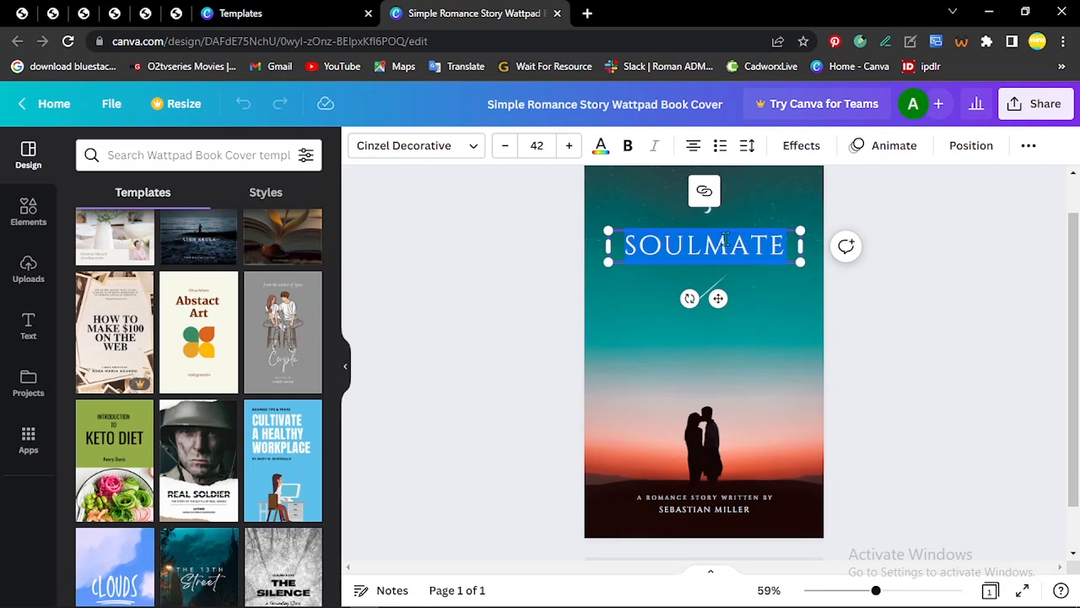
text(ROMATIC')
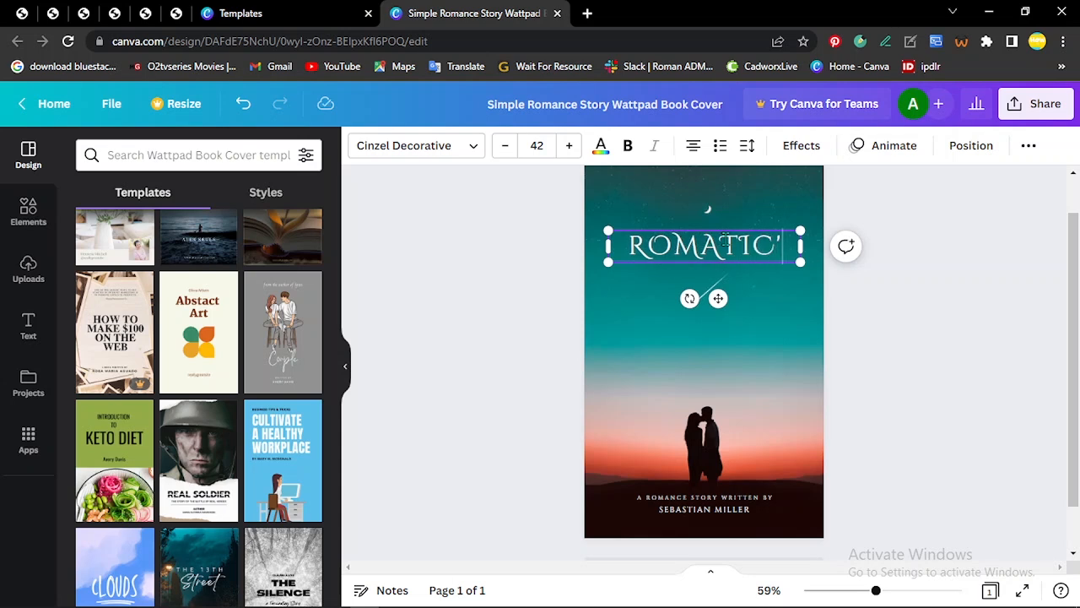
key(Return)
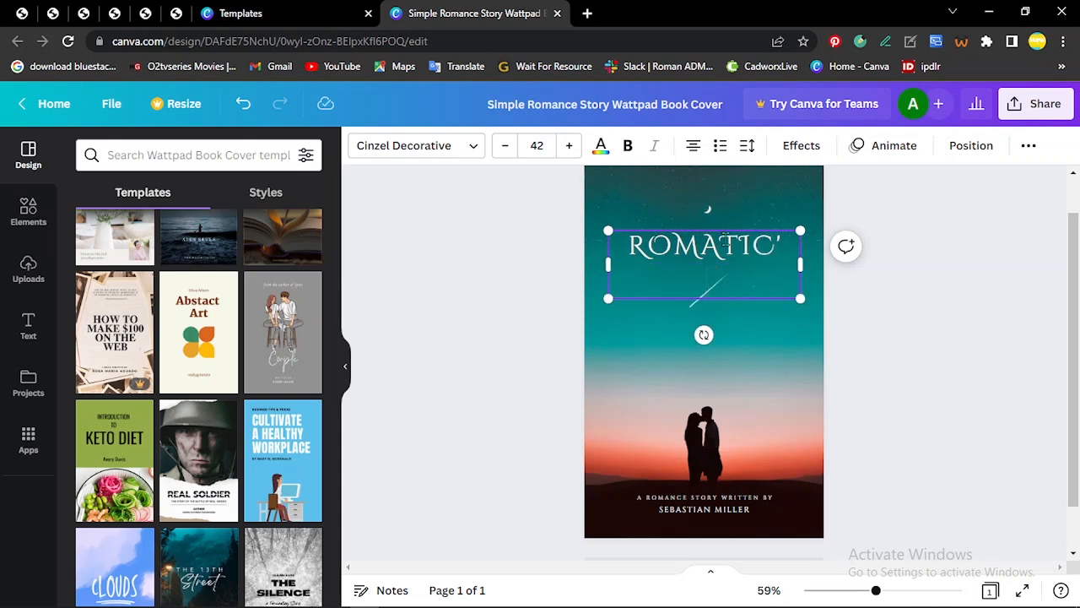
key(BackSpace)
key(BackSpace)
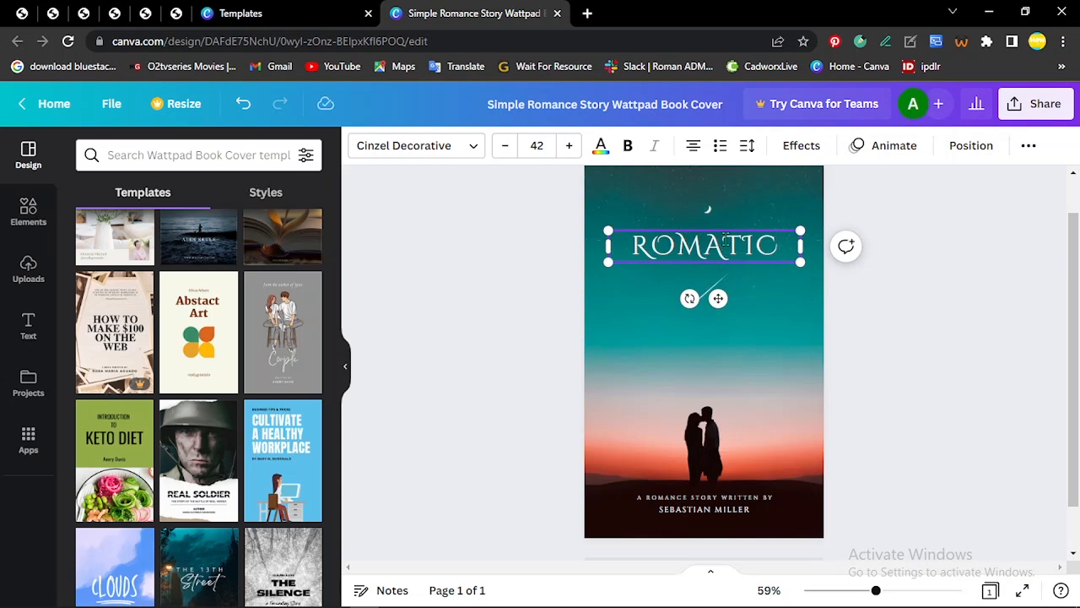
Step: Add a second line reading "RELATIONSHIP" beneath "ROMATIC" in the title text box
key(Return)
text(RELAT)
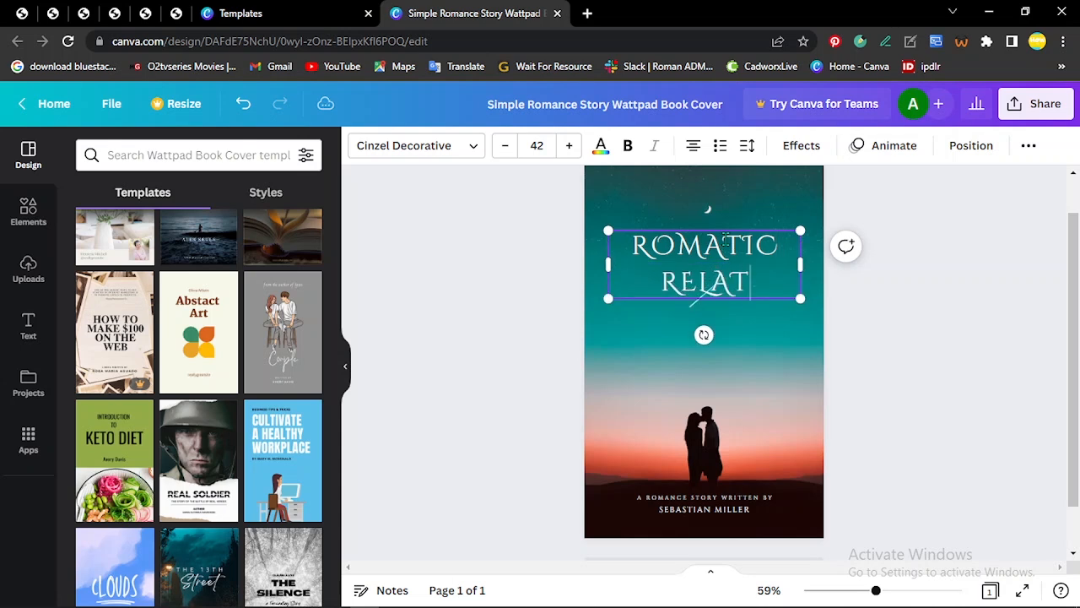
text(IONSHIP)
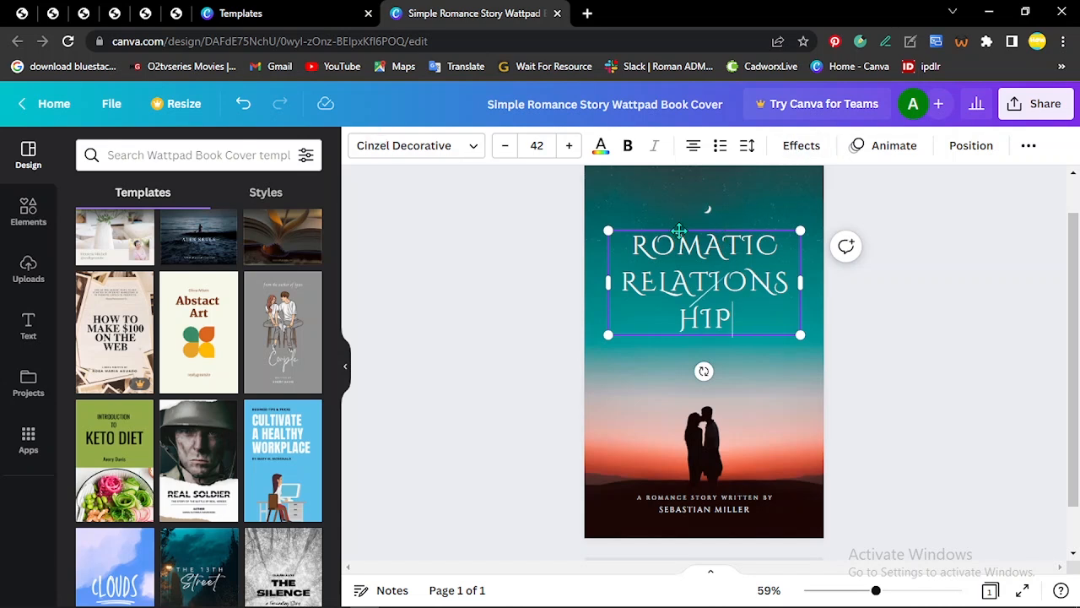
Step: Reduce the font size of only the "RELATIONSHIP" line in the title to 24
click(622, 282)
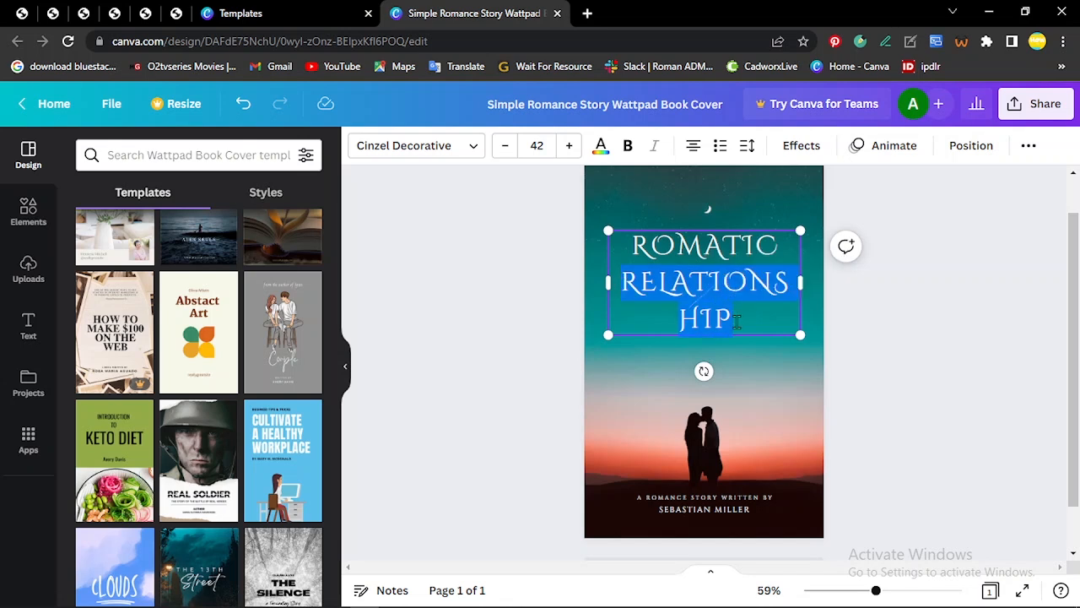
key(ctrl+shift+End)
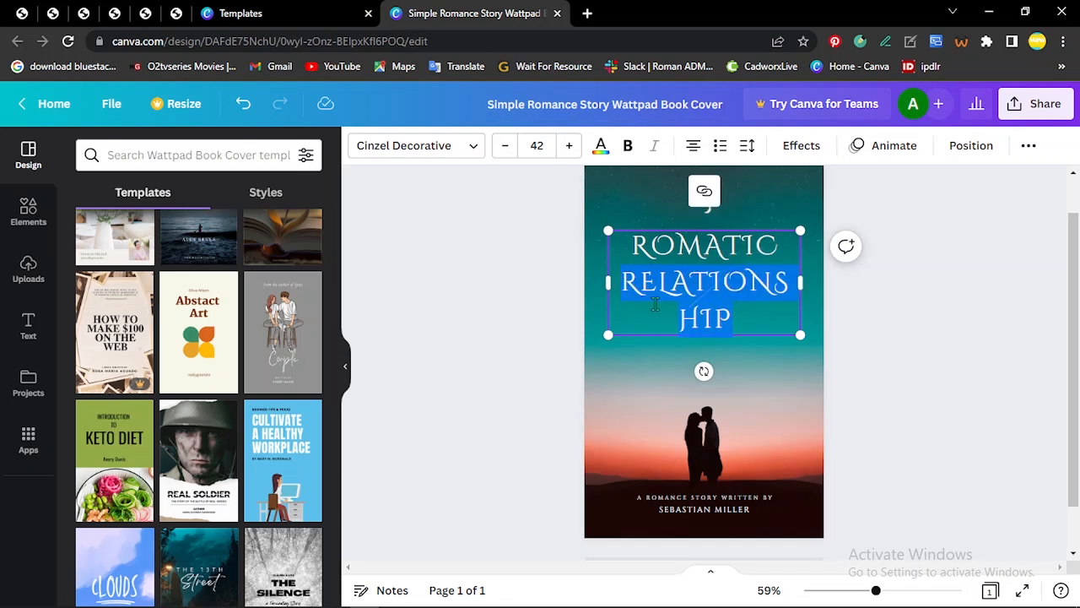
click(505, 152)
click(505, 152)
click(504, 152)
click(504, 152)
click(505, 152)
click(505, 152)
click(505, 152)
click(505, 152)
click(504, 152)
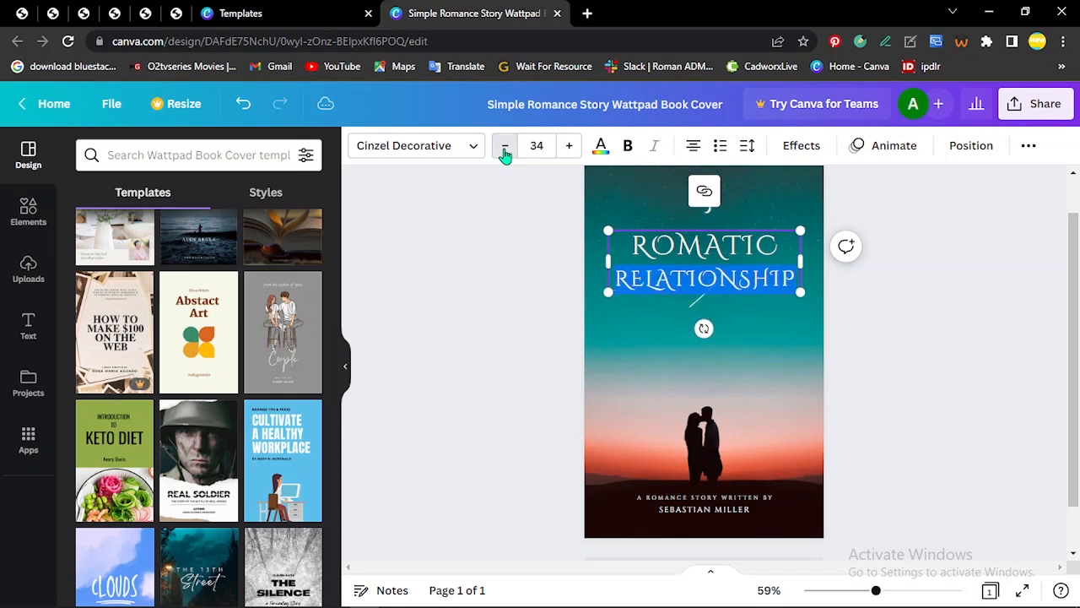
click(505, 152)
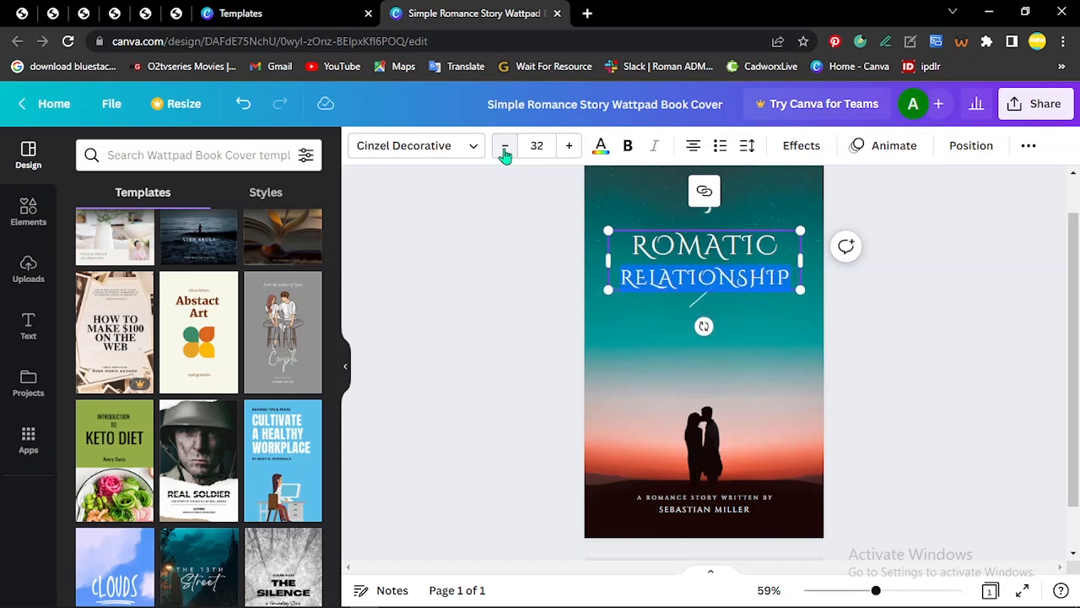
click(505, 152)
click(505, 152)
click(505, 152)
click(505, 152)
click(505, 152)
Step: Fine-tune the font size of the "RELATIONSHIP" line in the title to 23
click(505, 151)
click(505, 152)
click(505, 152)
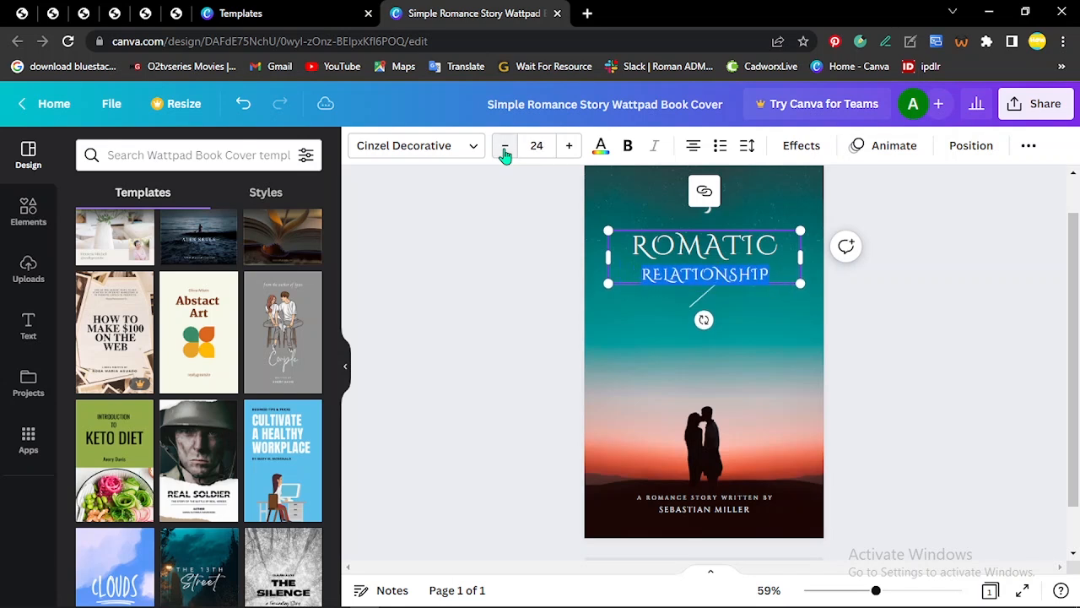
click(505, 151)
click(504, 152)
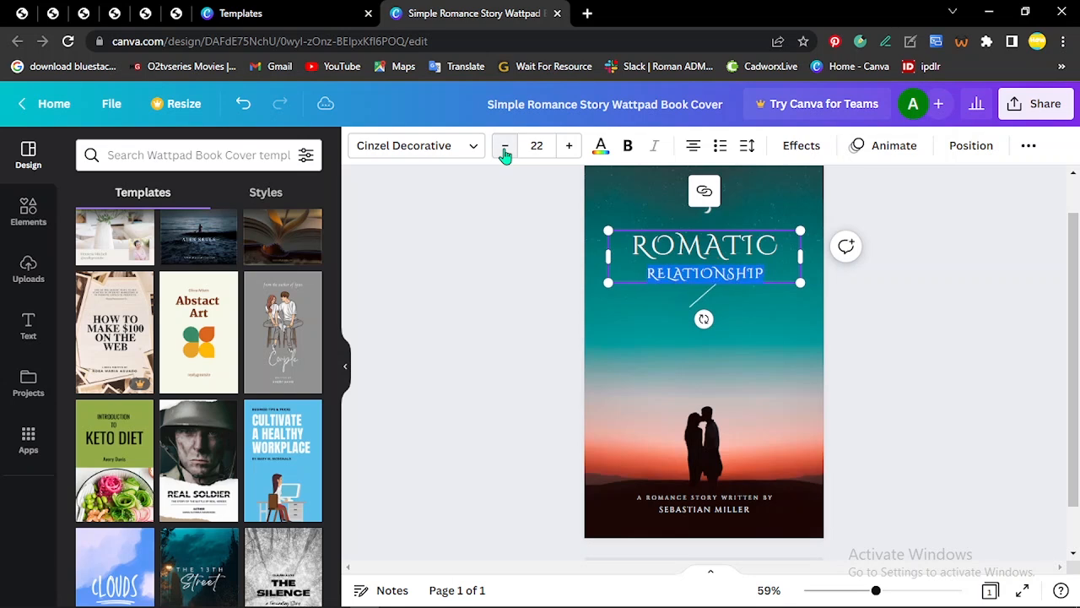
click(568, 147)
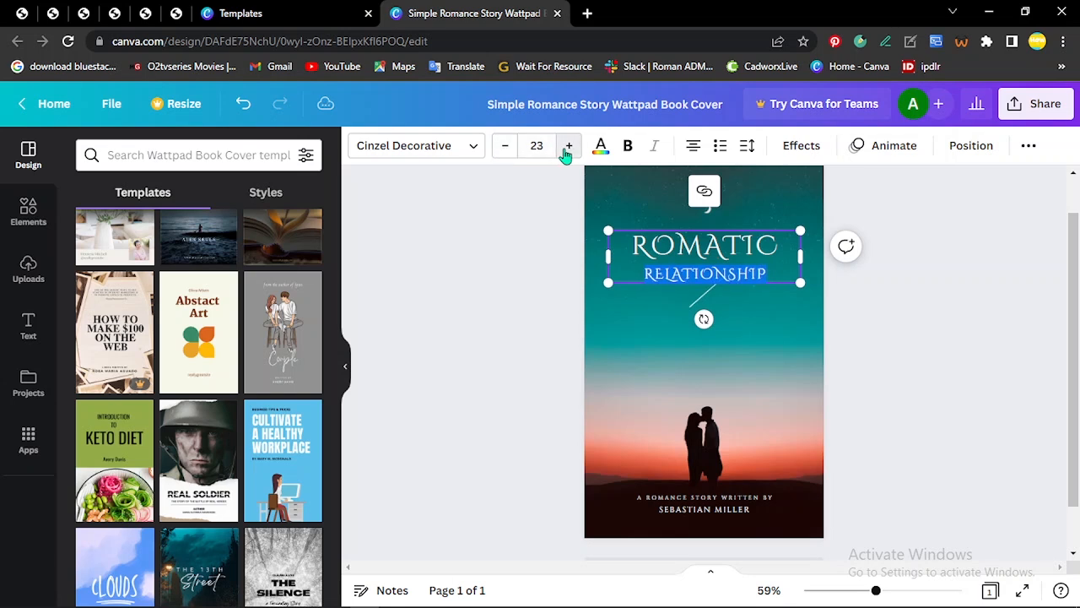
click(748, 148)
click(508, 294)
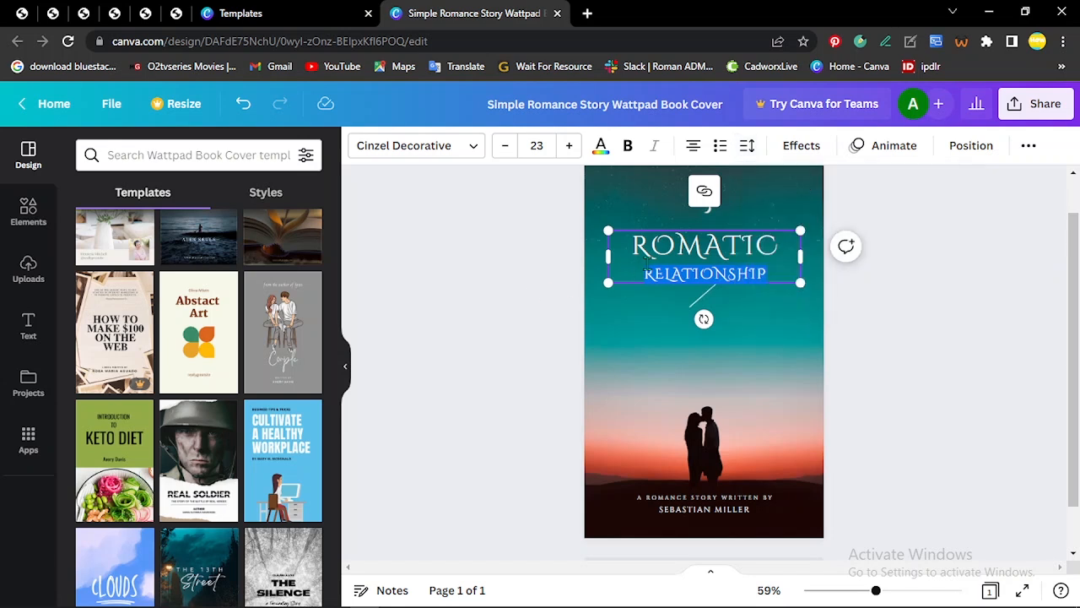
click(637, 261)
click(517, 261)
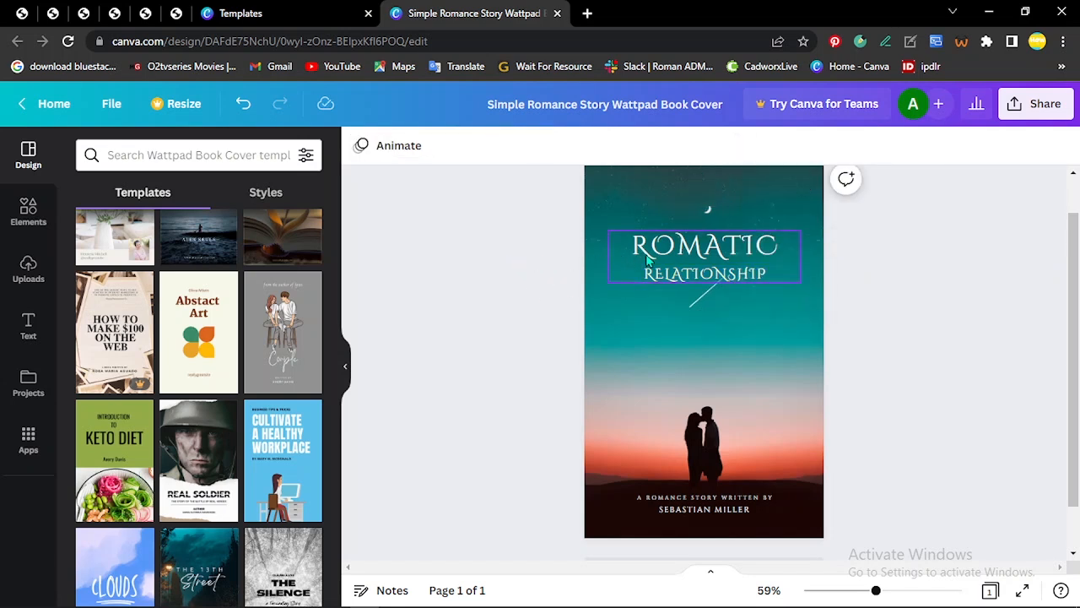
Step: Tighten the line spacing of the whole "ROMATIC RELATIONSHIP" title text box to 1.05
click(675, 253)
click(747, 145)
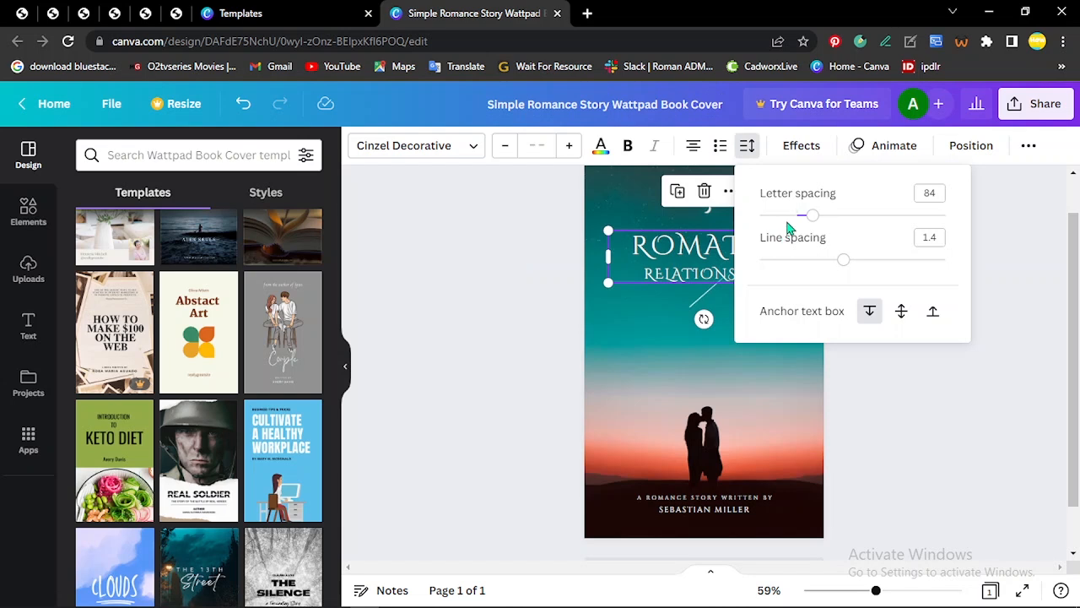
drag(844, 269, 812, 275)
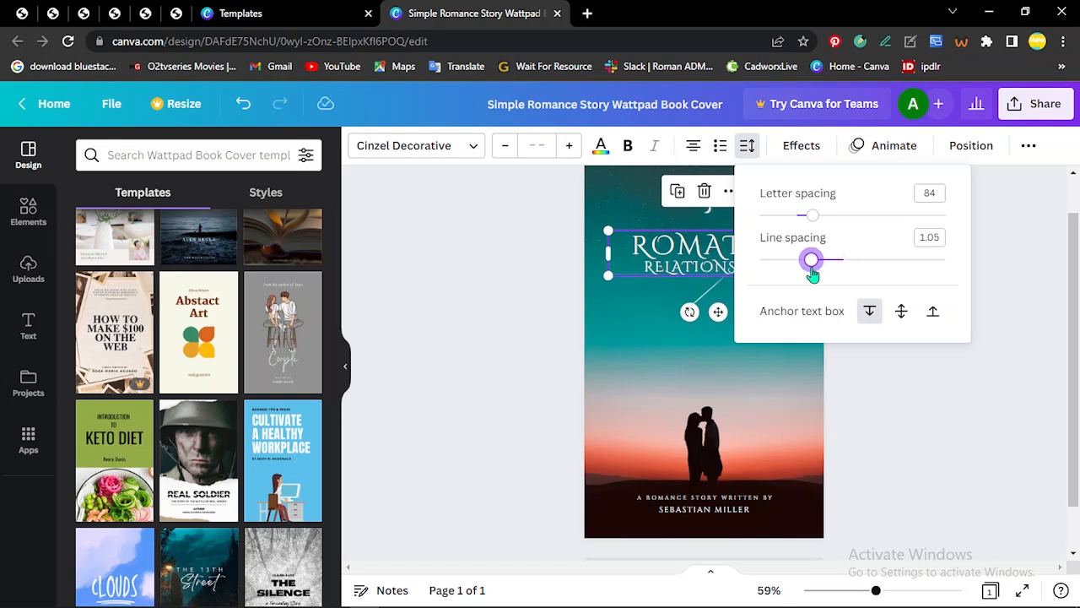
click(496, 307)
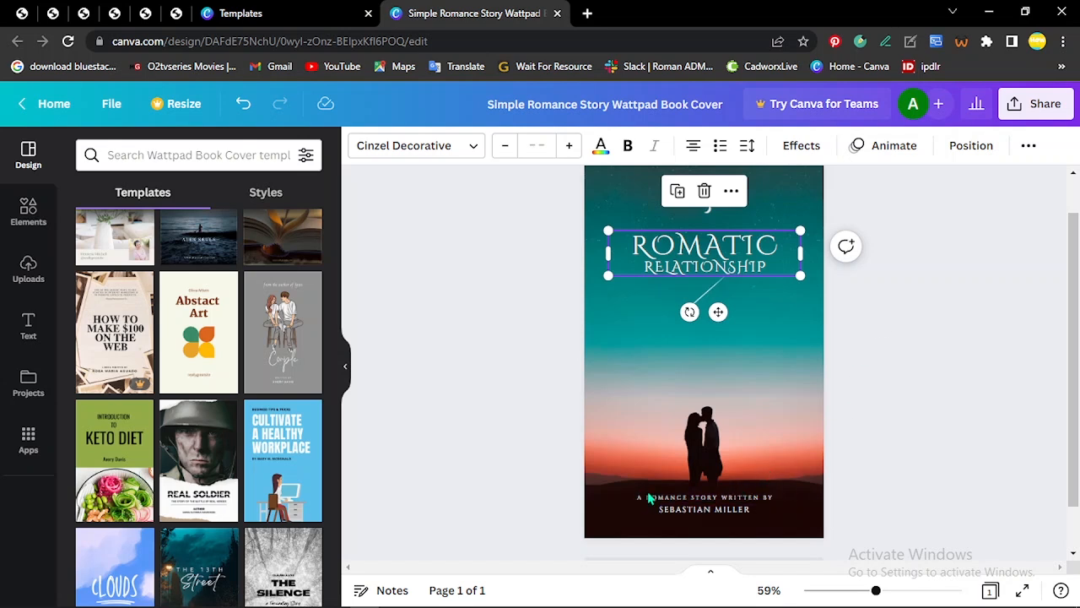
Step: Replace the placeholder author name beneath "A ROMANCE STORY WRITTEN BY" with the new author's full name
click(741, 511)
double_click(741, 512)
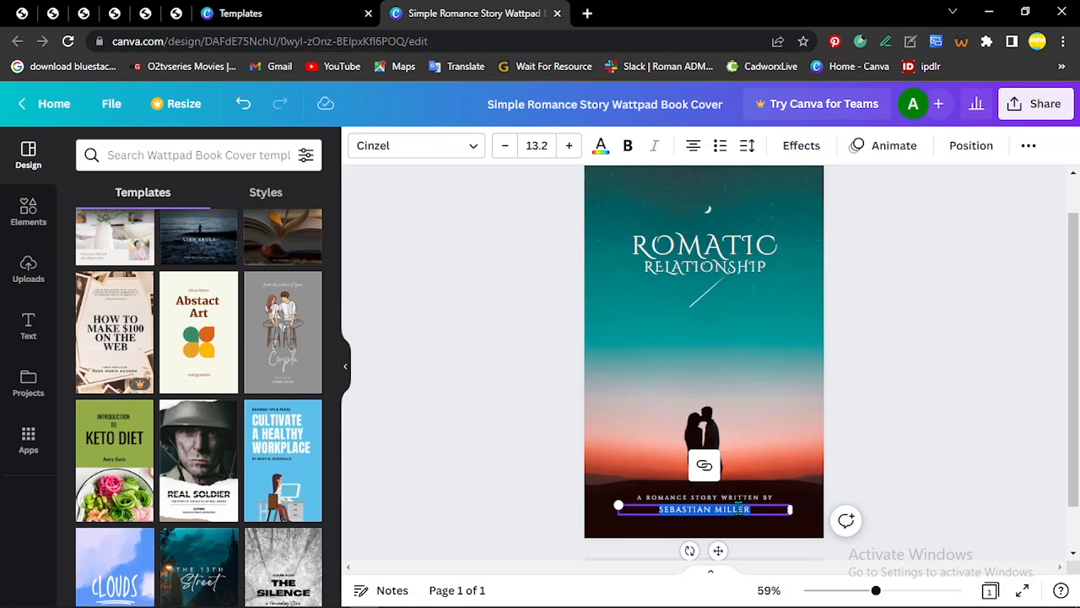
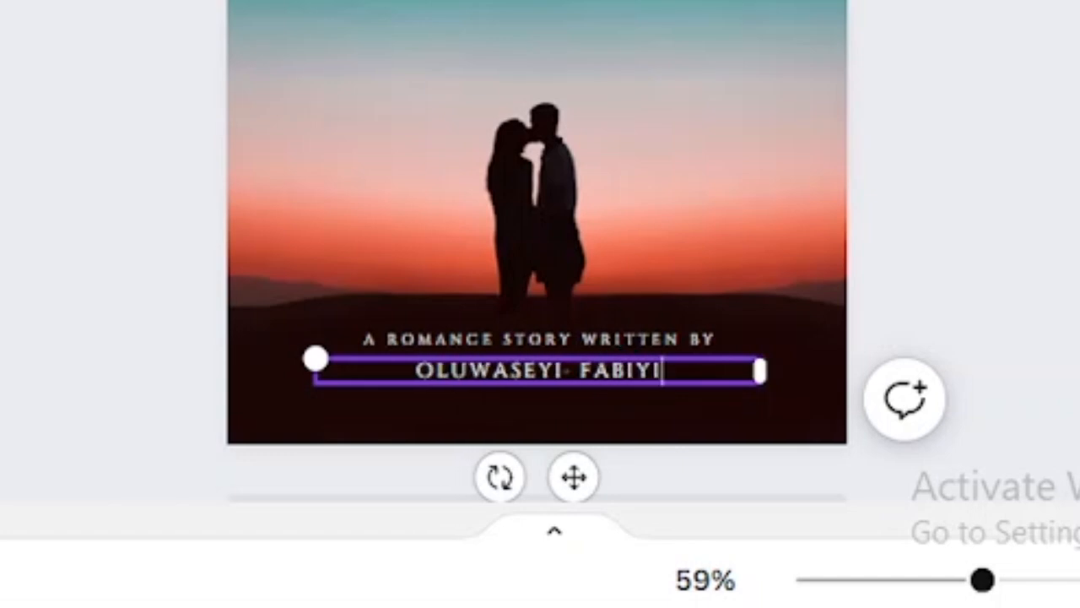
click(85, 325)
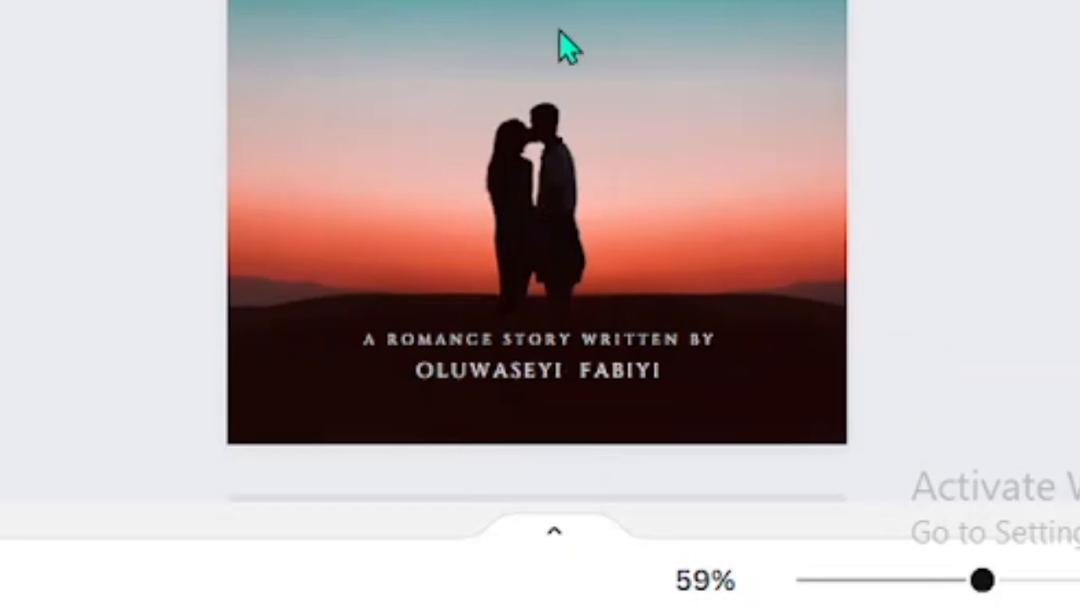